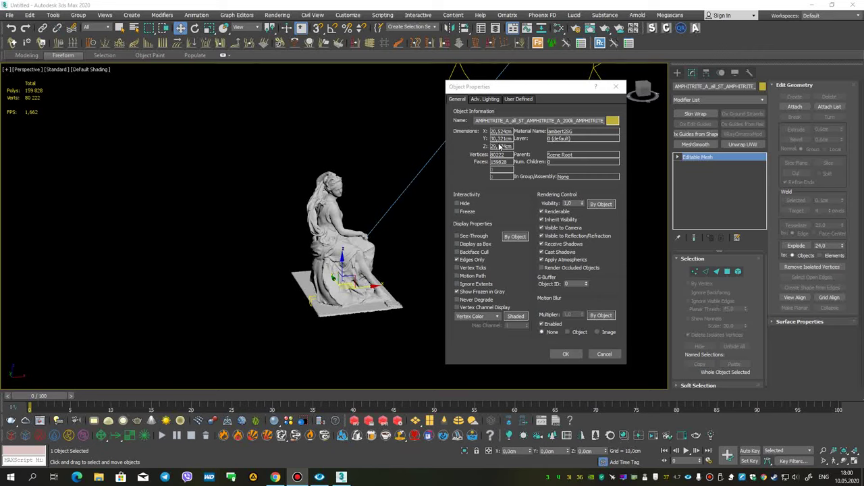
Enable Display as Box in the statue's Object Properties so it shows as a bounding box.
{"action": "left_click_drag", "start_coordinate": [499, 87], "coordinate": [515, 89]}
{"action": "left_click", "coordinate": [472, 245]}
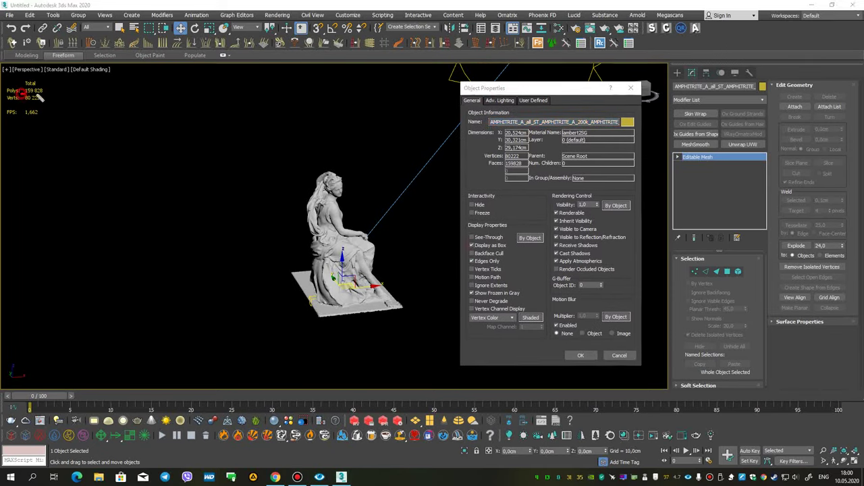
{"action": "left_click", "coordinate": [582, 356]}
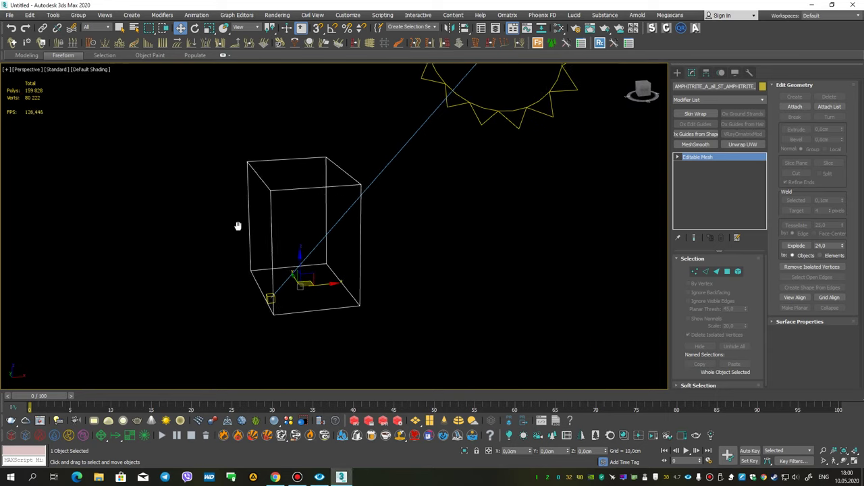
Shift-drag the boxed statue to make a row of 20 copies.
{"action": "scroll", "coordinate": [237, 226], "scroll_direction": "up", "scroll_amount": 2}
{"action": "scroll", "coordinate": [333, 237], "scroll_direction": "up", "scroll_amount": 2}
{"action": "scroll", "coordinate": [334, 236], "scroll_direction": "up", "scroll_amount": 2}
{"action": "scroll", "coordinate": [338, 236], "scroll_direction": "down", "scroll_amount": 3}
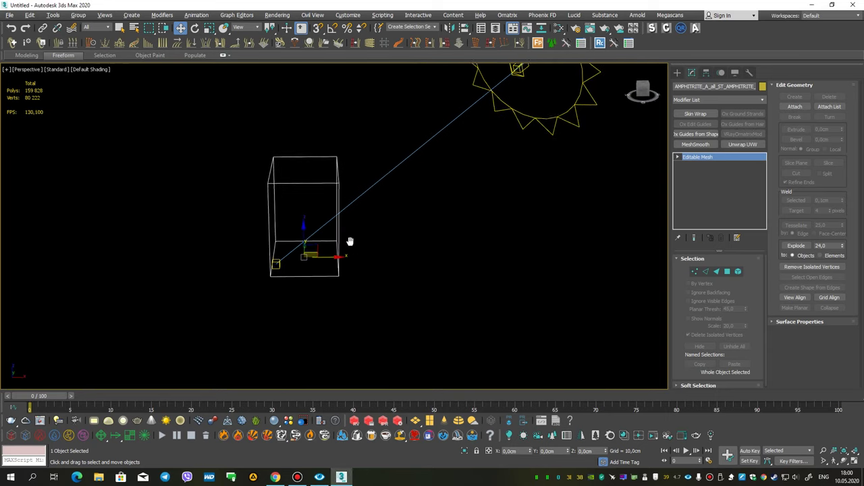
{"action": "mouse_move", "coordinate": [365, 247]}
{"action": "middle_mouse_down"}
{"action": "mouse_move", "coordinate": [259, 279]}
{"action": "mouse_move", "coordinate": [259, 262]}
{"action": "middle_mouse_up"}
{"action": "left_click_drag", "start_coordinate": [259, 261], "coordinate": [320, 262], "text": "shift"}
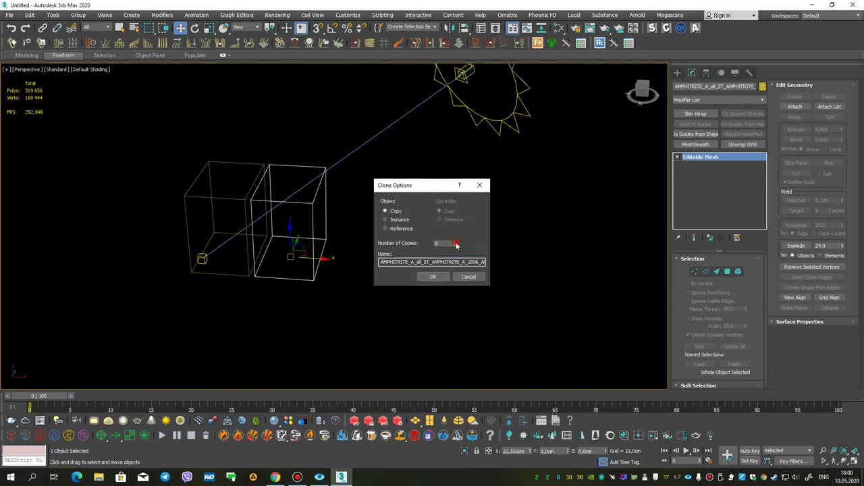
{"action": "left_click", "coordinate": [433, 276]}
Hide all lights in the viewport display settings.
{"action": "scroll", "coordinate": [324, 219], "scroll_direction": "down", "scroll_amount": 5}
{"action": "scroll", "coordinate": [243, 261], "scroll_direction": "down", "scroll_amount": 2}
{"action": "scroll", "coordinate": [243, 260], "scroll_direction": "down", "scroll_amount": 2}
{"action": "scroll", "coordinate": [243, 260], "scroll_direction": "down", "scroll_amount": 3}
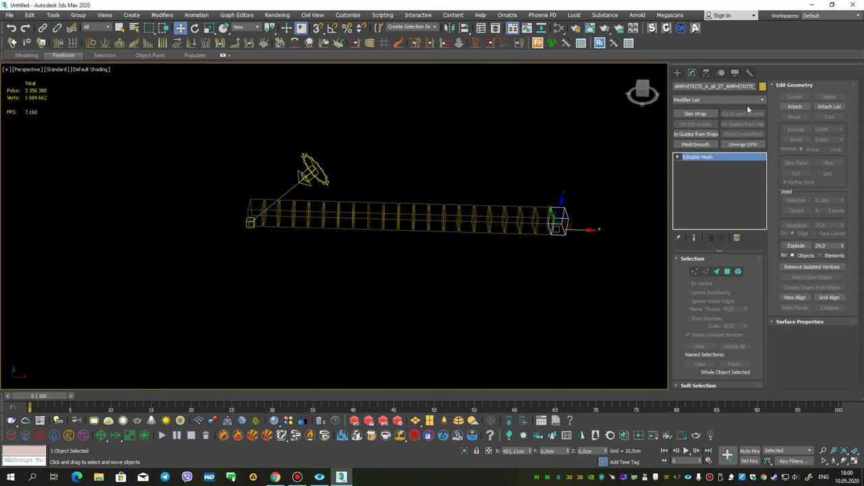
{"action": "left_click", "coordinate": [734, 72]}
{"action": "left_click", "coordinate": [689, 180]}
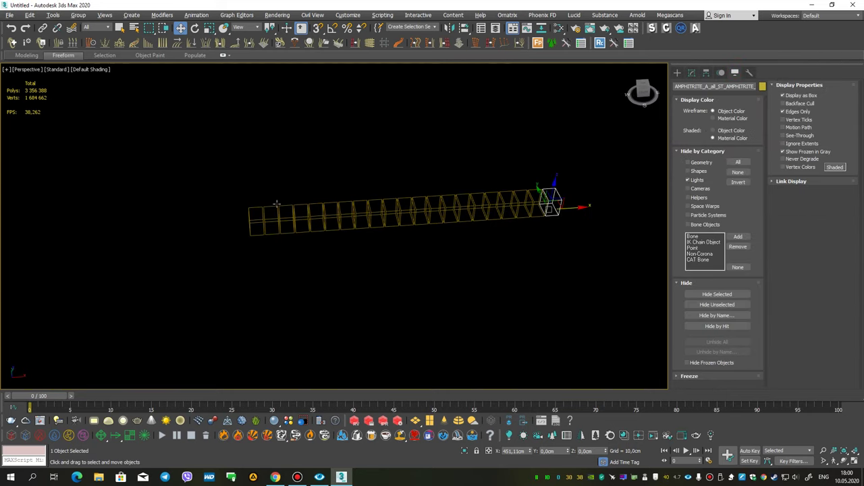
Select the whole row of statues and clone it sideways into extra rows.
{"action": "left_click_drag", "start_coordinate": [218, 174], "coordinate": [594, 260]}
{"action": "middle_click_drag", "start_coordinate": [309, 226], "coordinate": [369, 210], "text": "alt"}
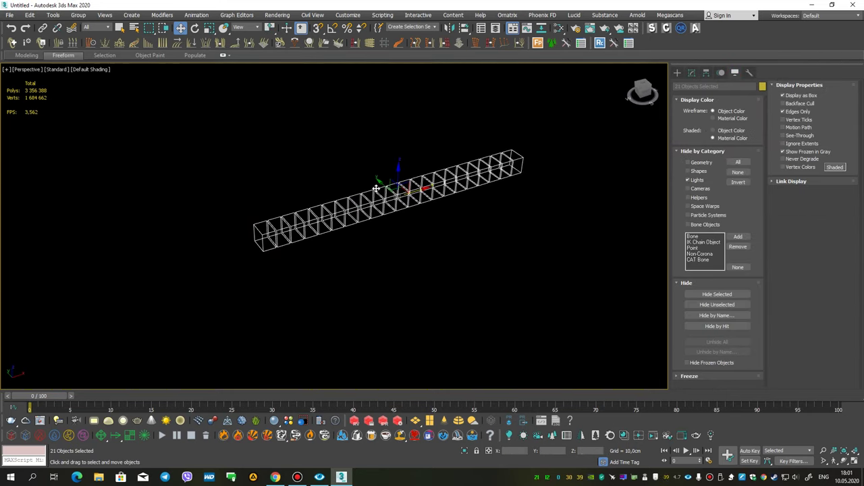
{"action": "left_click_drag", "start_coordinate": [383, 187], "coordinate": [386, 201], "text": "shift"}
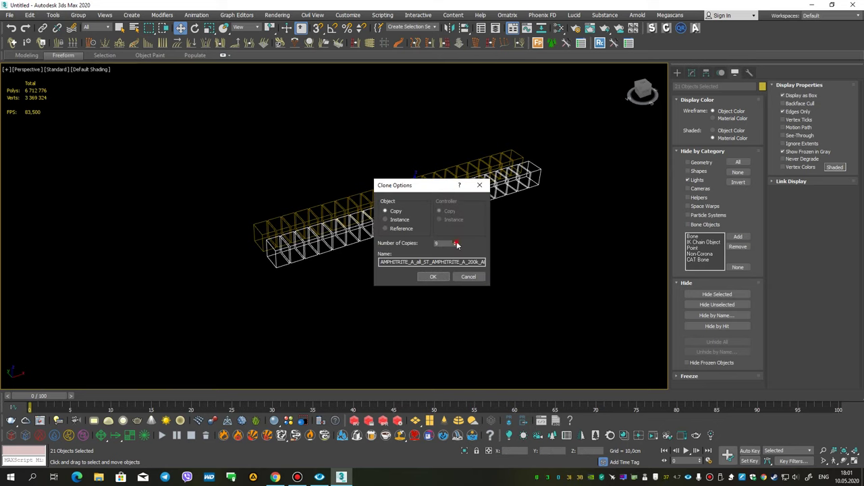
{"action": "left_click", "coordinate": [443, 276]}
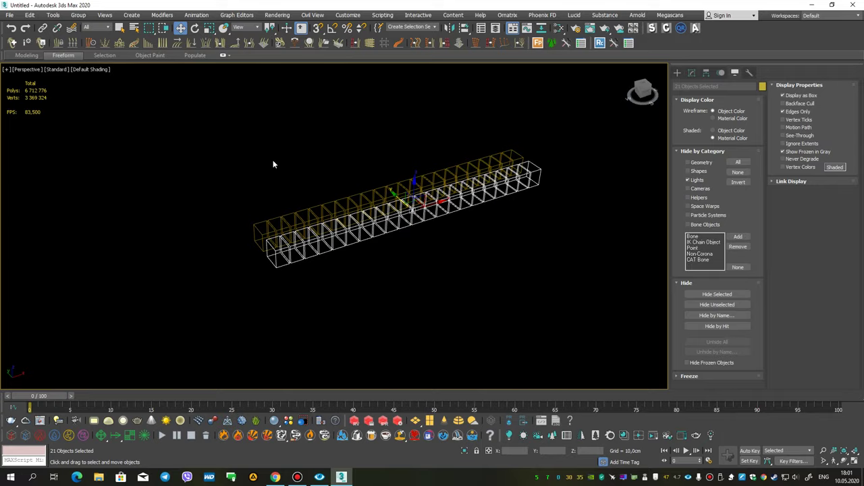
Orbit out to view the whole statue grid and show lights in the viewport again.
{"action": "middle_click_drag", "start_coordinate": [273, 164], "coordinate": [396, 169], "text": "alt"}
{"action": "scroll", "coordinate": [355, 162], "scroll_direction": "down", "scroll_amount": 5}
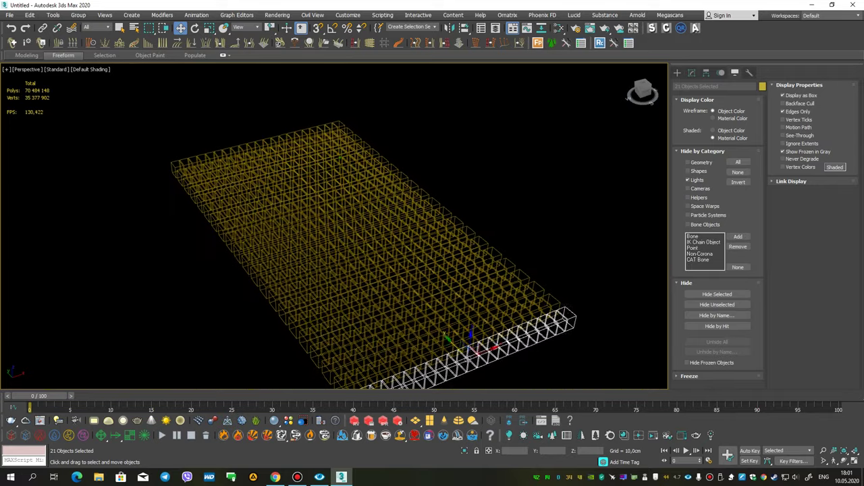
{"action": "middle_click_drag", "start_coordinate": [290, 175], "coordinate": [344, 174], "text": "alt"}
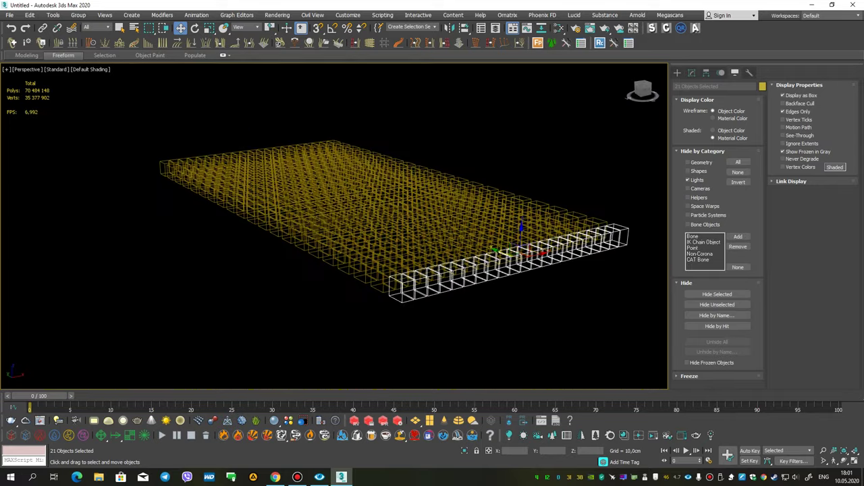
{"action": "scroll", "coordinate": [345, 174], "scroll_direction": "up", "scroll_amount": 2}
{"action": "scroll", "coordinate": [345, 171], "scroll_direction": "up", "scroll_amount": 1}
{"action": "scroll", "coordinate": [350, 165], "scroll_direction": "up", "scroll_amount": 1}
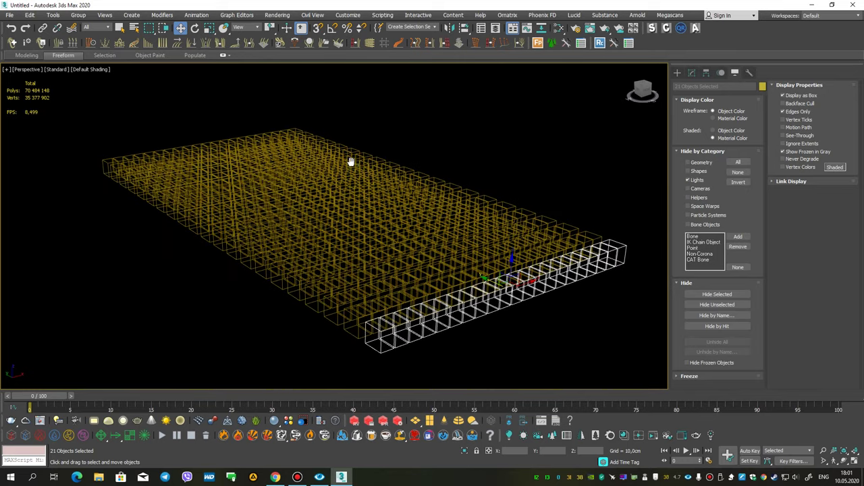
{"action": "scroll", "coordinate": [351, 162], "scroll_direction": "up", "scroll_amount": 1}
{"action": "left_click", "coordinate": [689, 180]}
{"action": "scroll", "coordinate": [403, 158], "scroll_direction": "up", "scroll_amount": 2}
{"action": "scroll", "coordinate": [397, 150], "scroll_direction": "up", "scroll_amount": 1}
{"action": "scroll", "coordinate": [388, 141], "scroll_direction": "up", "scroll_amount": 2}
{"action": "left_click", "coordinate": [383, 420]}
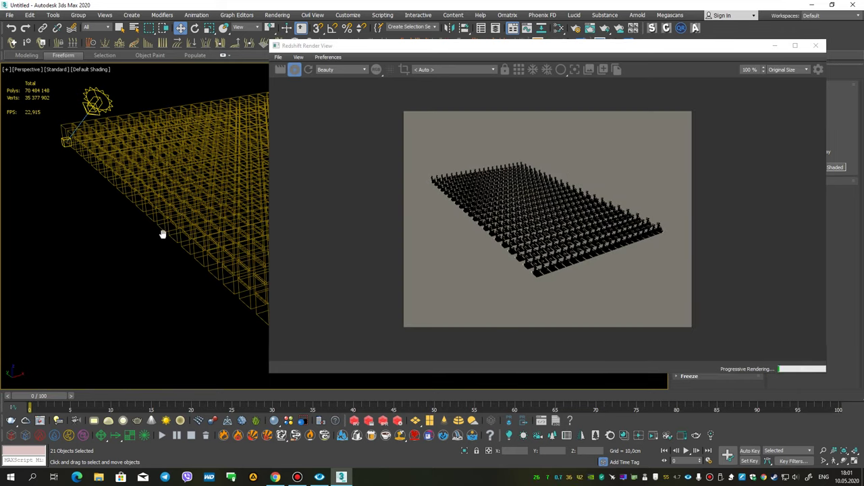
{"action": "middle_click_drag", "start_coordinate": [162, 231], "coordinate": [149, 240], "text": "alt"}
{"action": "scroll", "coordinate": [150, 240], "scroll_direction": "up", "scroll_amount": 2}
{"action": "scroll", "coordinate": [159, 239], "scroll_direction": "up", "scroll_amount": 2}
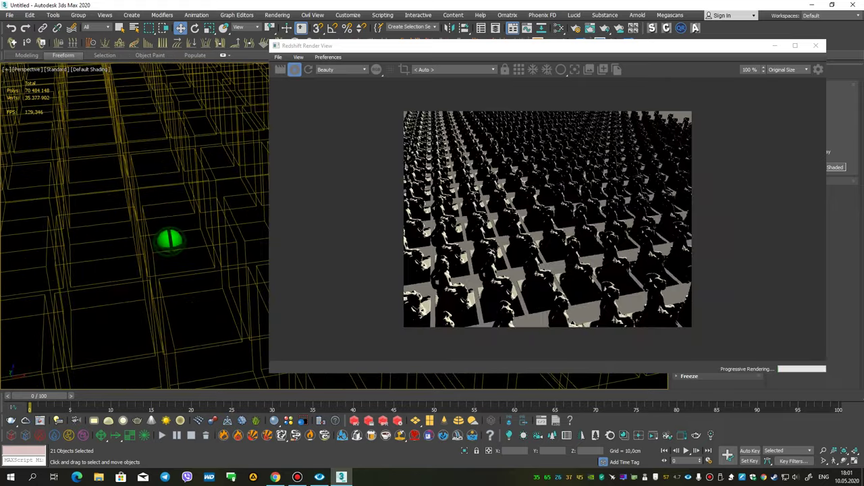
{"action": "scroll", "coordinate": [169, 240], "scroll_direction": "up", "scroll_amount": 2}
{"action": "scroll", "coordinate": [170, 240], "scroll_direction": "up", "scroll_amount": 2}
{"action": "scroll", "coordinate": [169, 241], "scroll_direction": "down", "scroll_amount": 3}
{"action": "scroll", "coordinate": [169, 240], "scroll_direction": "down", "scroll_amount": 4}
{"action": "scroll", "coordinate": [169, 240], "scroll_direction": "down", "scroll_amount": 3}
{"action": "mouse_move", "coordinate": [168, 241]}
{"action": "middle_mouse_down", "text": "alt"}
{"action": "mouse_move", "coordinate": [156, 223]}
{"action": "mouse_move", "coordinate": [191, 252]}
{"action": "middle_mouse_up", "text": "alt"}
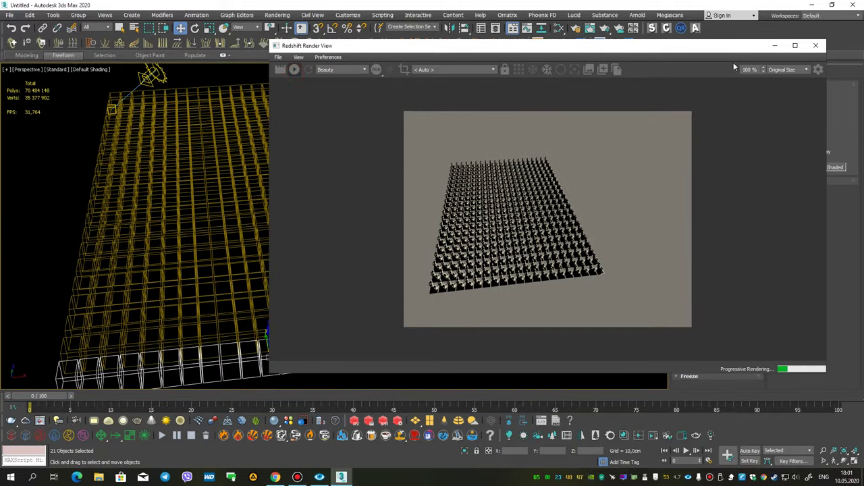
{"action": "left_click", "coordinate": [816, 46]}
{"action": "scroll", "coordinate": [265, 183], "scroll_direction": "down", "scroll_amount": 3}
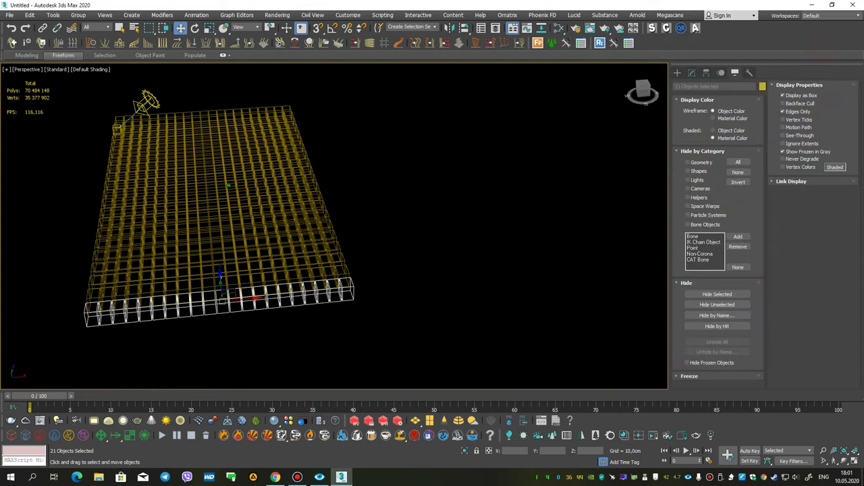
Select the Redshift sun and raise it higher on Z above the grid.
{"action": "middle_click_drag", "start_coordinate": [265, 182], "coordinate": [216, 168]}
{"action": "left_click", "coordinate": [377, 195]}
{"action": "left_click", "coordinate": [180, 86]}
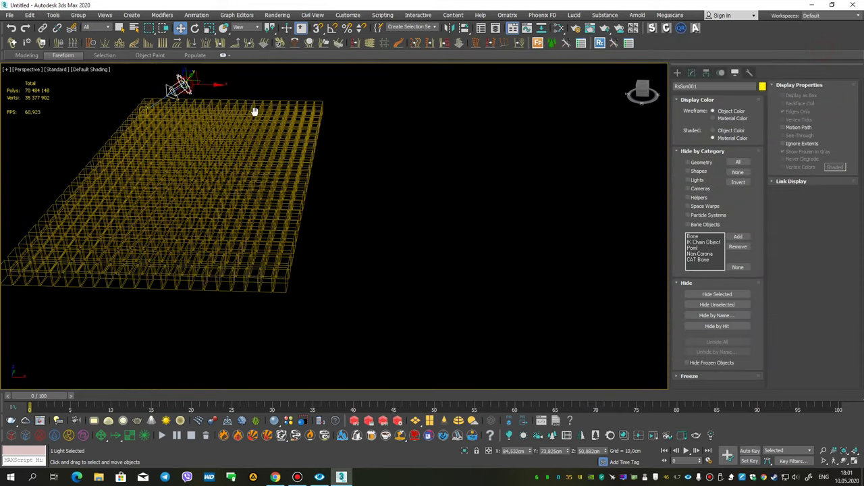
{"action": "middle_click_drag", "start_coordinate": [180, 86], "coordinate": [320, 153], "text": "alt"}
{"action": "left_click_drag", "start_coordinate": [320, 153], "coordinate": [320, 71]}
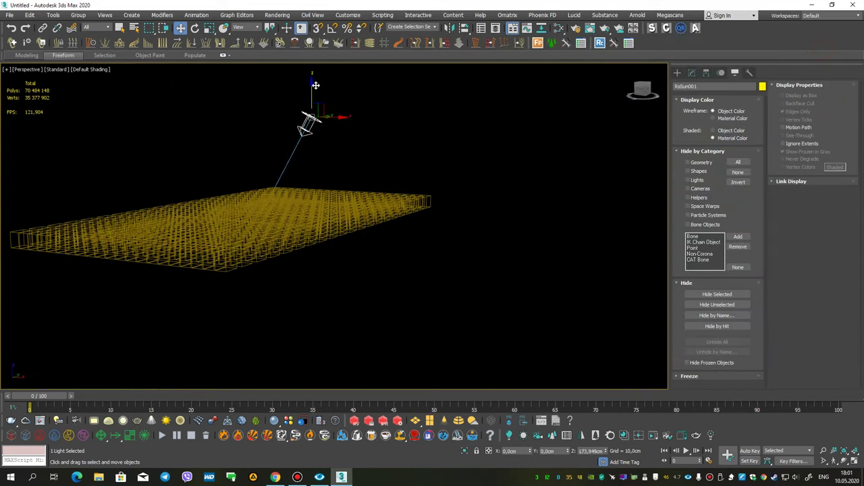
{"action": "middle_click_drag", "start_coordinate": [320, 71], "coordinate": [264, 174], "text": "alt"}
Add a Redshift Physical Sky, replacing the existing environment.
{"action": "left_click", "coordinate": [691, 72]}
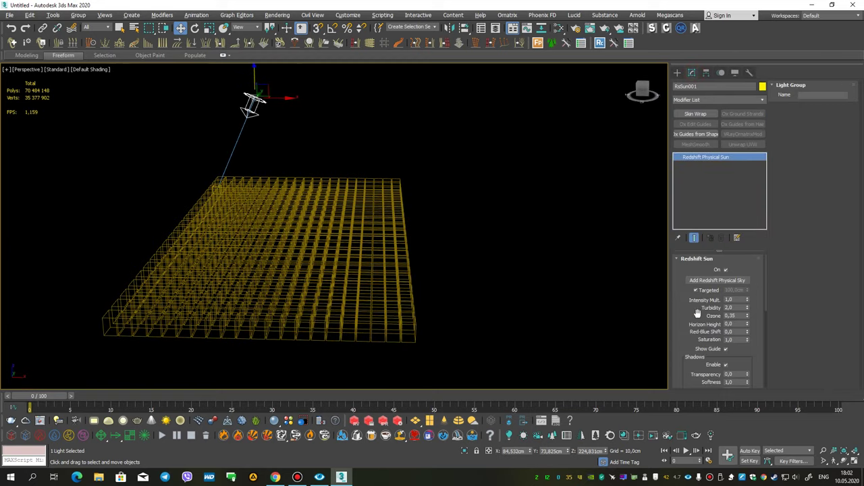
{"action": "left_click", "coordinate": [709, 280]}
{"action": "left_click", "coordinate": [463, 270]}
{"action": "middle_click_drag", "start_coordinate": [463, 271], "coordinate": [375, 209], "text": "alt"}
Hide lights again and select all 441 statues in the grid.
{"action": "left_click", "coordinate": [734, 72]}
{"action": "left_click", "coordinate": [698, 181]}
{"action": "key", "text": "z"}
{"action": "left_click_drag", "start_coordinate": [181, 106], "coordinate": [443, 355]}
{"action": "left_click_drag", "start_coordinate": [399, 250], "coordinate": [410, 228]}
{"action": "middle_click_drag", "start_coordinate": [411, 228], "coordinate": [304, 235]}
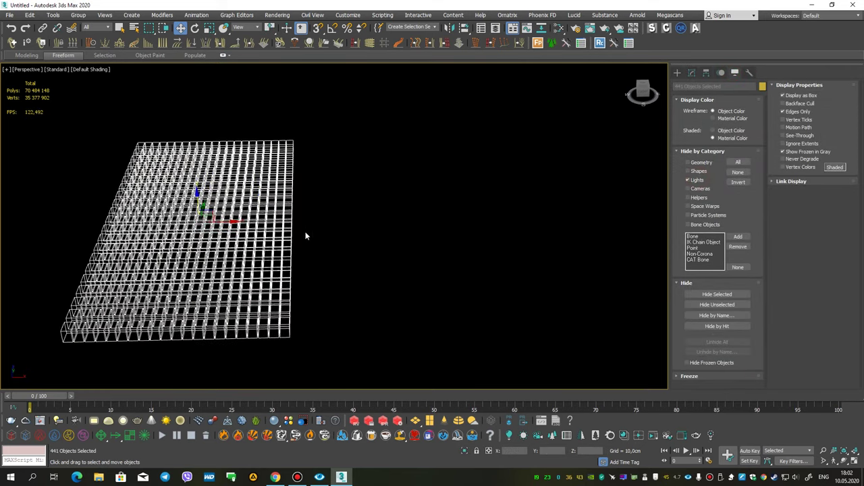
Shift-drag the selected grid right into two more copies, then deselect everything.
{"action": "mouse_move", "coordinate": [287, 224]}
{"action": "left_mouse_down", "text": "shift"}
{"action": "mouse_move", "coordinate": [423, 225]}
{"action": "mouse_move", "coordinate": [409, 228]}
{"action": "left_mouse_up", "text": "shift"}
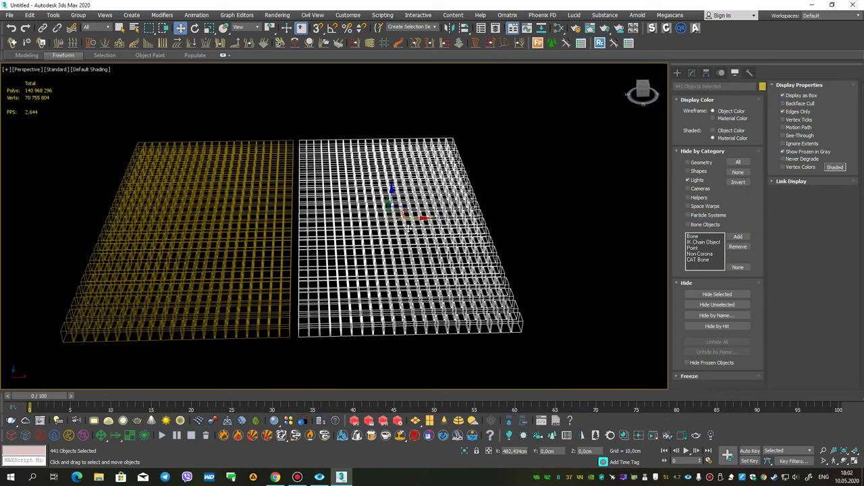
{"action": "left_click_drag", "start_coordinate": [409, 229], "coordinate": [405, 228], "text": "shift"}
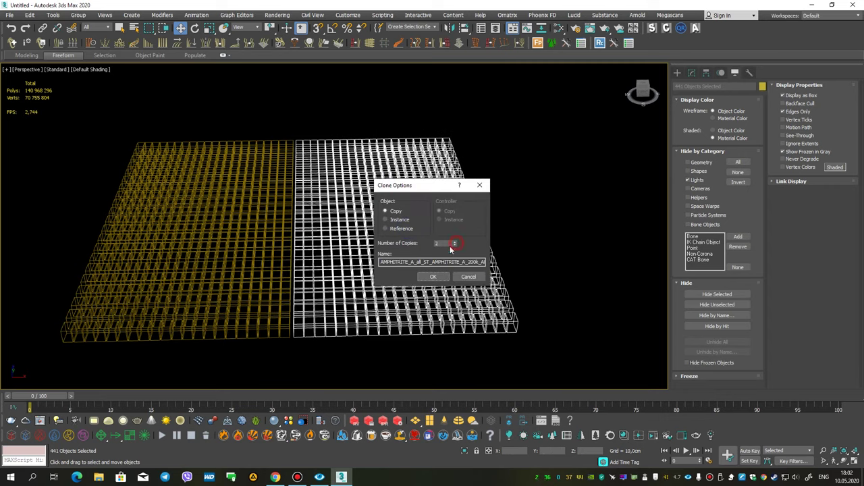
{"action": "left_click", "coordinate": [433, 276]}
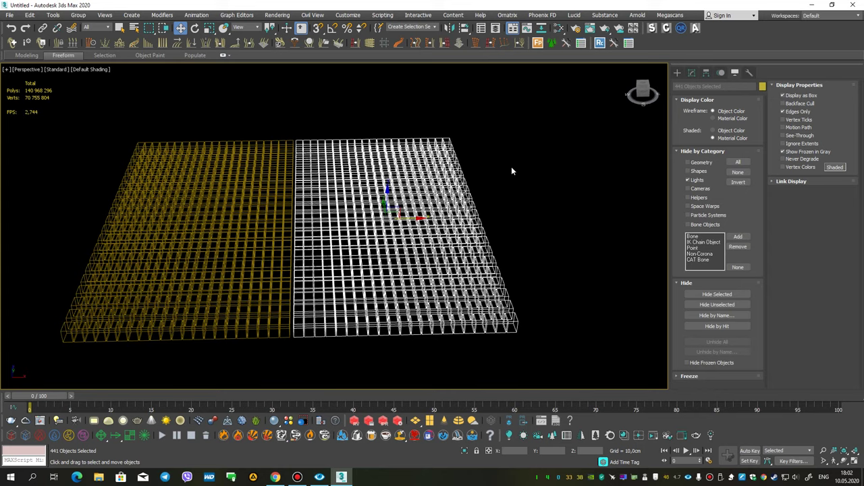
{"action": "left_click", "coordinate": [359, 120]}
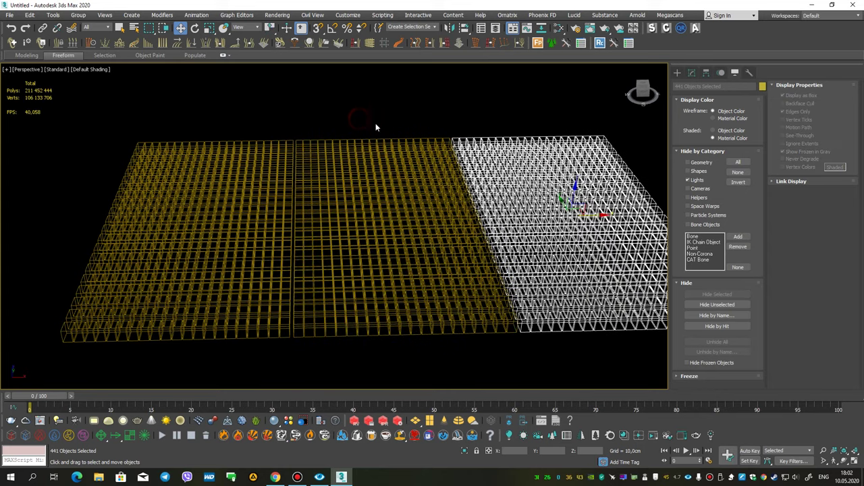
{"action": "left_click", "coordinate": [372, 125]}
{"action": "mouse_move", "coordinate": [341, 104]}
{"action": "middle_mouse_down", "text": "alt"}
{"action": "mouse_move", "coordinate": [366, 112]}
{"action": "mouse_move", "coordinate": [322, 106]}
{"action": "mouse_move", "coordinate": [68, 120]}
{"action": "middle_mouse_up", "text": "alt"}
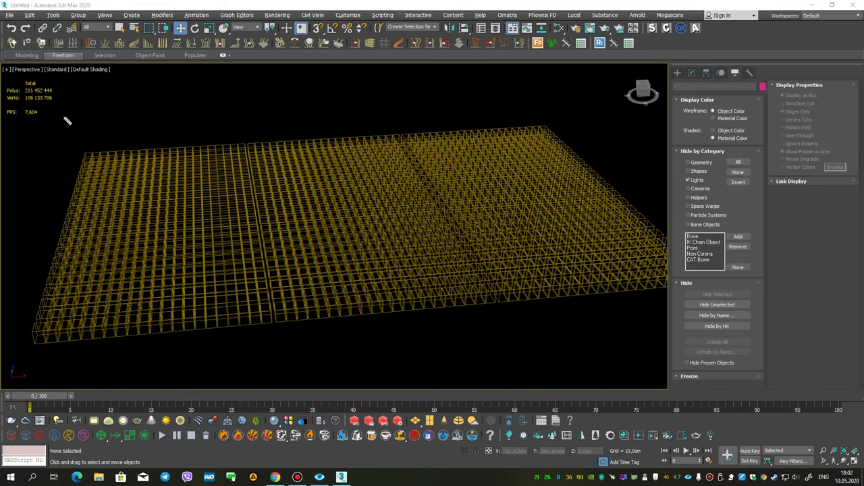
{"action": "left_click_drag", "start_coordinate": [20, 92], "coordinate": [61, 89]}
{"action": "middle_click_drag", "start_coordinate": [113, 110], "coordinate": [214, 111], "text": "alt"}
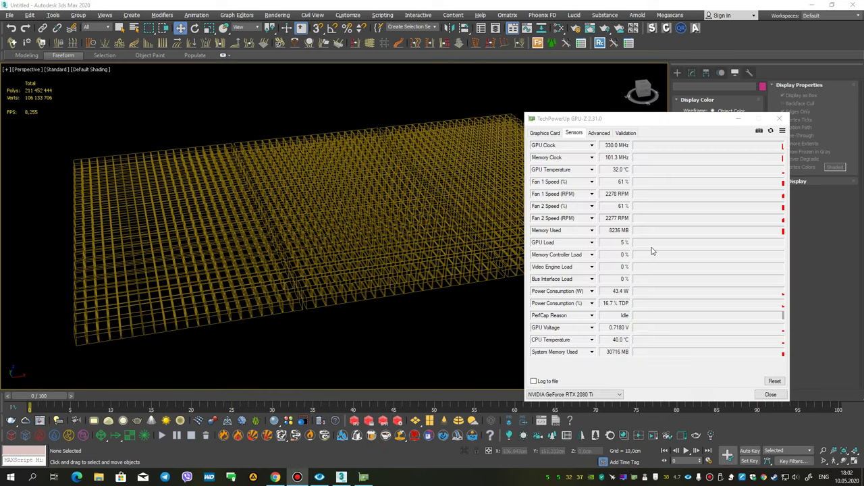
{"action": "left_click_drag", "start_coordinate": [601, 235], "coordinate": [637, 221]}
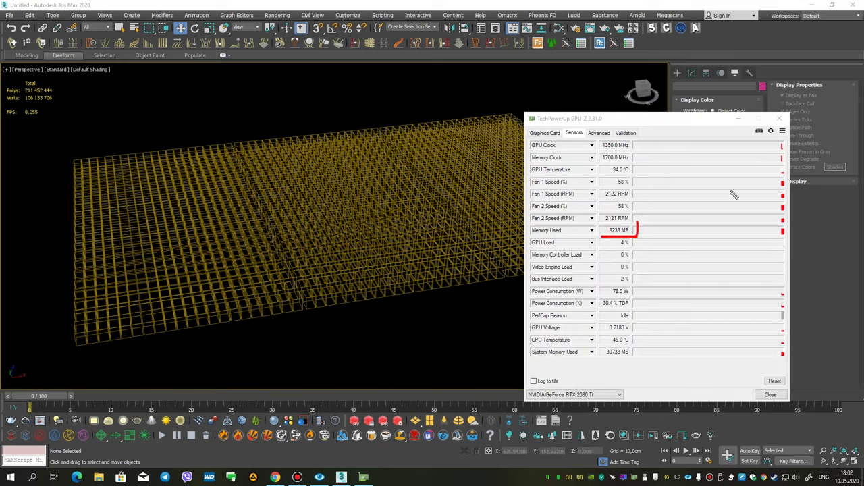
{"action": "left_click", "coordinate": [741, 120]}
{"action": "middle_click_drag", "start_coordinate": [374, 239], "coordinate": [384, 297], "text": "alt"}
{"action": "left_click", "coordinate": [383, 421]}
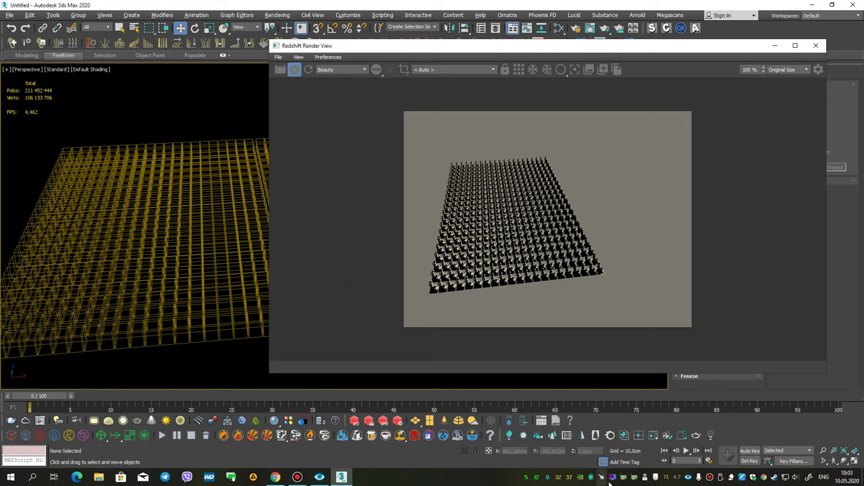
Open GPU-Z's sensor readings beside the render and start Redshift IPR with Shift+Q.
{"action": "left_click", "coordinate": [635, 478]}
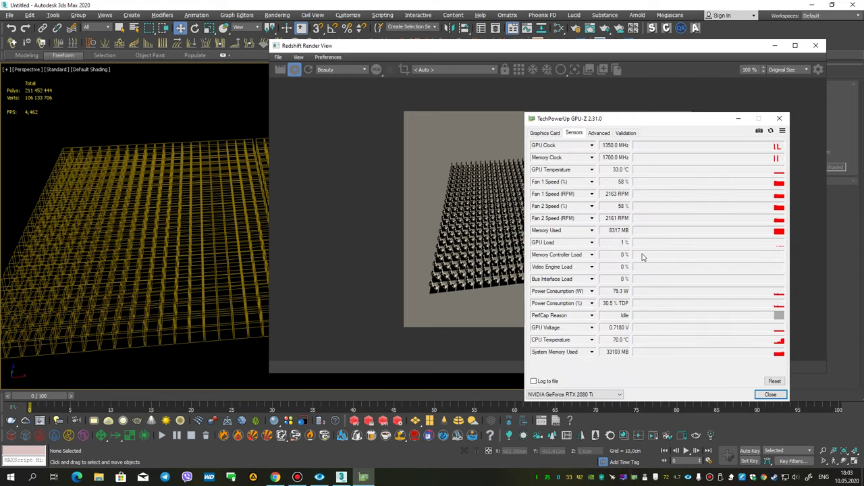
{"action": "mouse_move", "coordinate": [646, 126]}
{"action": "left_mouse_down"}
{"action": "mouse_move", "coordinate": [110, 71]}
{"action": "mouse_move", "coordinate": [131, 75]}
{"action": "left_mouse_up"}
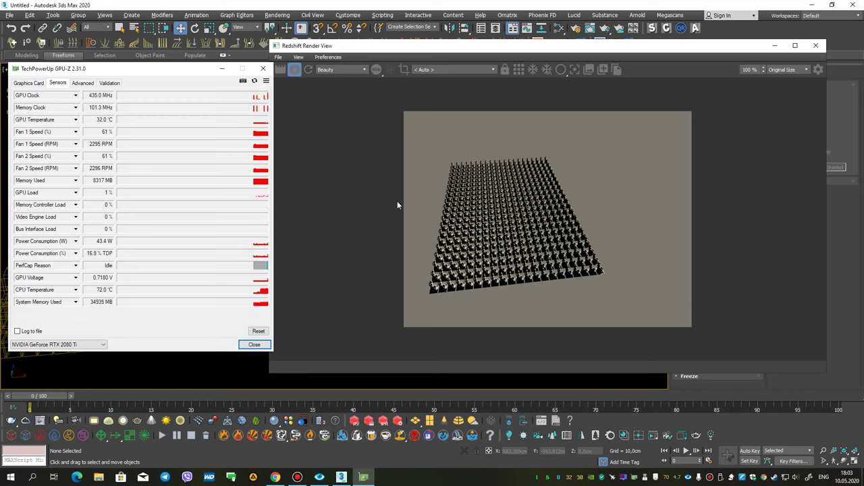
{"action": "key", "text": "shift+q"}
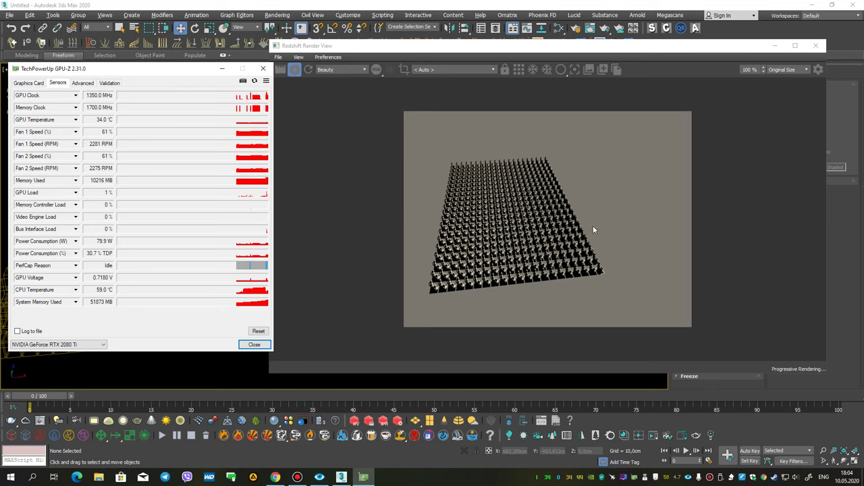
Circle GPU-Z's 10261 MB Memory Used reading, hide GPU-Z, and orbit the view.
{"action": "left_click_drag", "start_coordinate": [174, 64], "coordinate": [706, 96]}
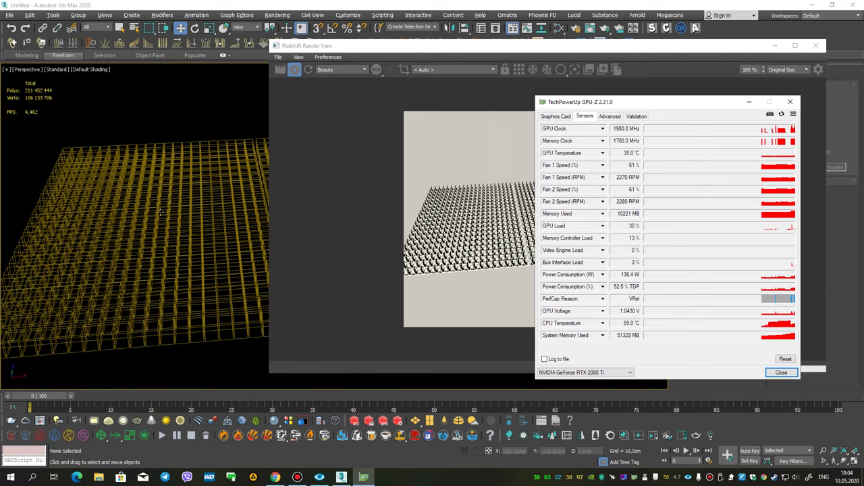
{"action": "middle_click_drag", "start_coordinate": [132, 221], "coordinate": [158, 220]}
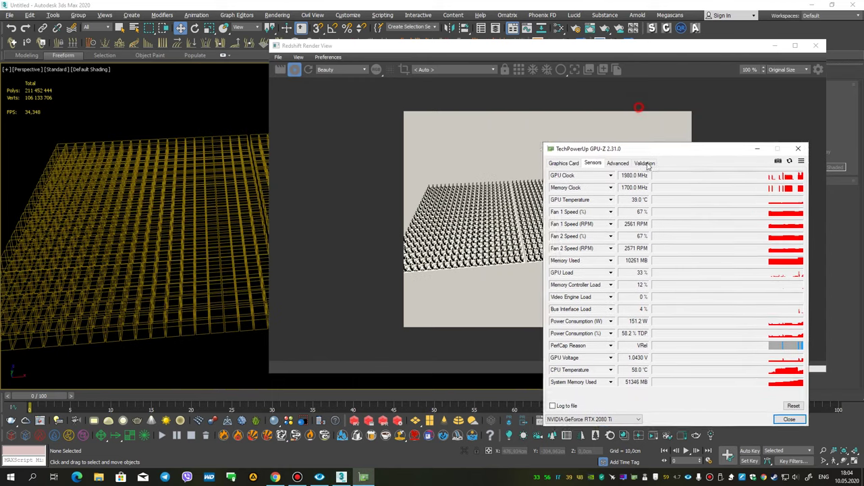
{"action": "left_click_drag", "start_coordinate": [639, 101], "coordinate": [641, 225]}
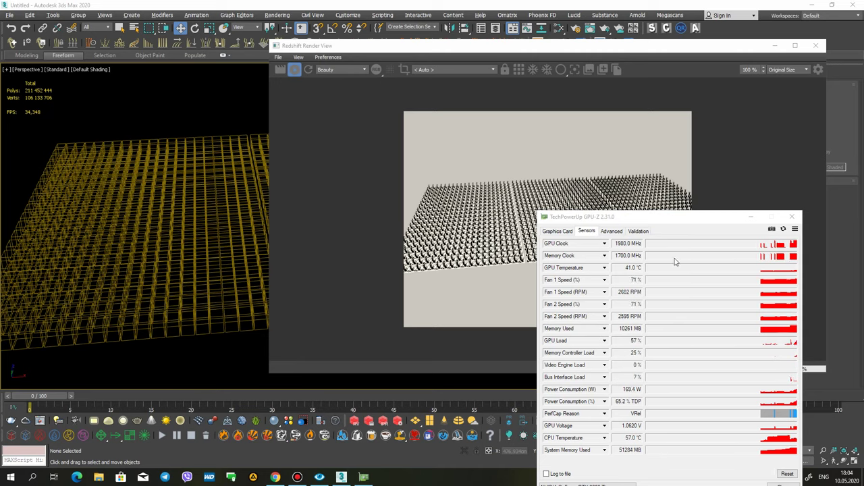
{"action": "left_click_drag", "start_coordinate": [616, 324], "coordinate": [630, 321]}
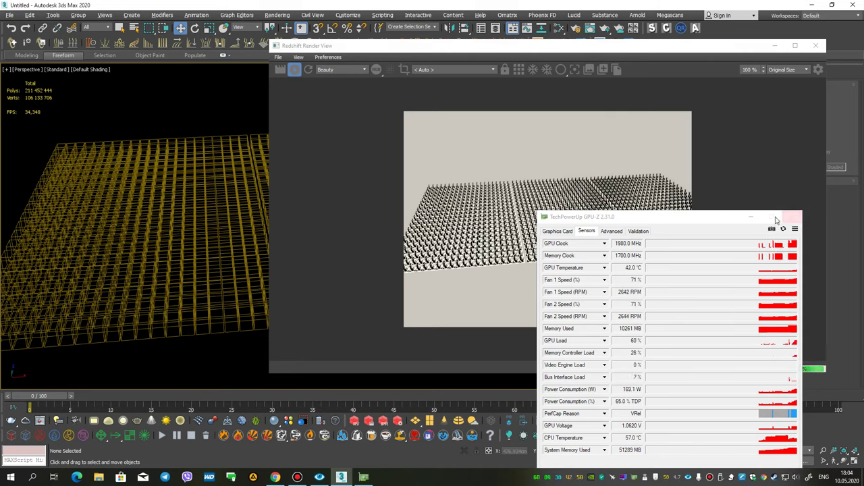
{"action": "left_click", "coordinate": [749, 217]}
{"action": "middle_click_drag", "start_coordinate": [181, 234], "coordinate": [196, 237], "text": "alt"}
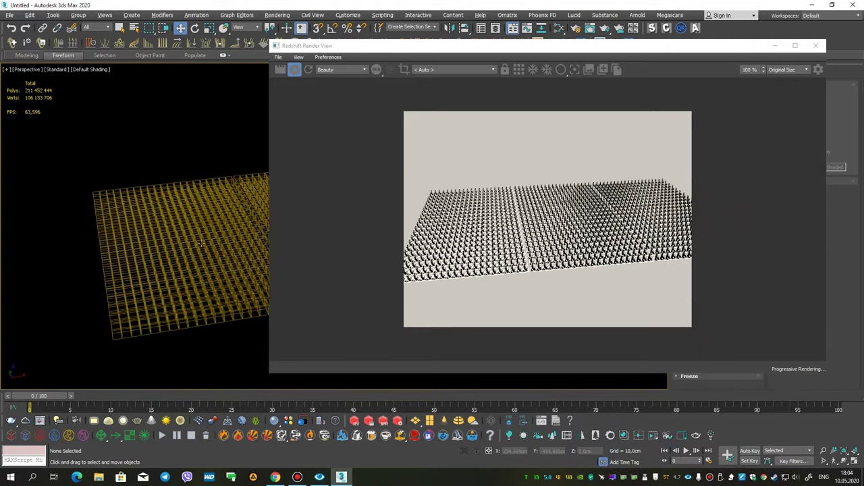
Zoom and pan close among the statues, then open Rendering > Render Setup.
{"action": "scroll", "coordinate": [195, 236], "scroll_direction": "up", "scroll_amount": 3}
{"action": "scroll", "coordinate": [195, 236], "scroll_direction": "up", "scroll_amount": 3}
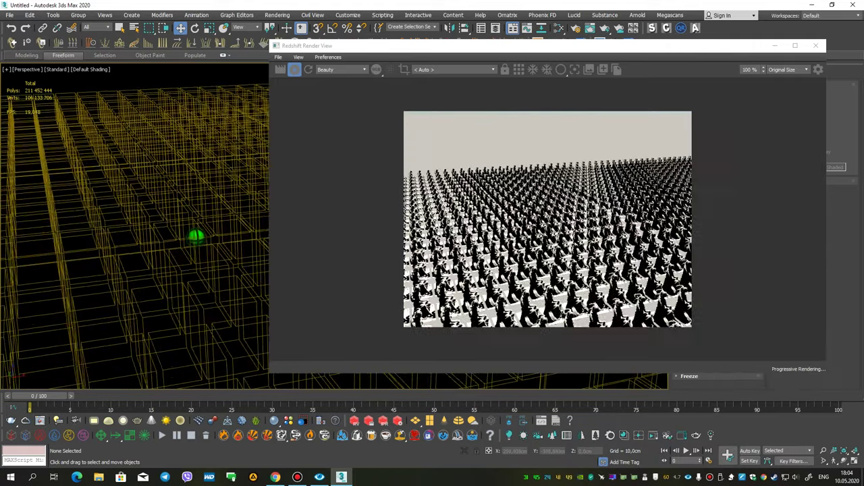
{"action": "scroll", "coordinate": [195, 236], "scroll_direction": "up", "scroll_amount": 3}
{"action": "scroll", "coordinate": [195, 237], "scroll_direction": "up", "scroll_amount": 2}
{"action": "scroll", "coordinate": [196, 237], "scroll_direction": "up", "scroll_amount": 2}
{"action": "scroll", "coordinate": [195, 237], "scroll_direction": "up", "scroll_amount": 2}
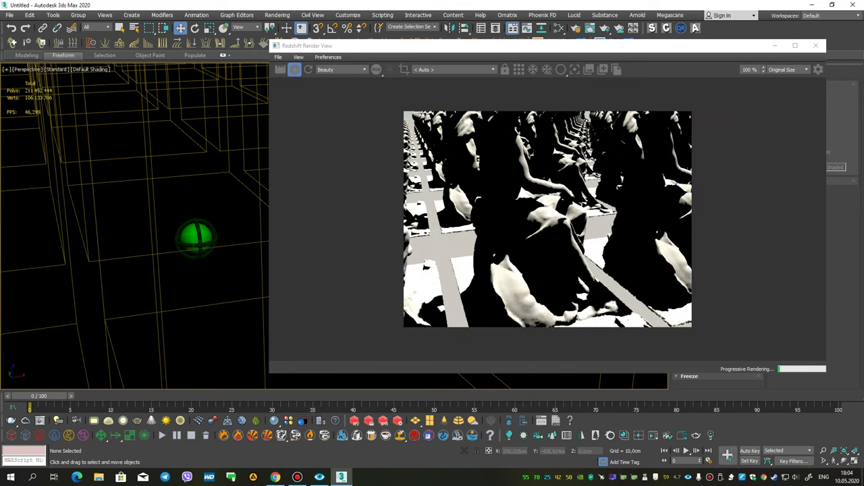
{"action": "scroll", "coordinate": [195, 236], "scroll_direction": "down", "scroll_amount": 5}
{"action": "mouse_move", "coordinate": [195, 236]}
{"action": "middle_mouse_down"}
{"action": "mouse_move", "coordinate": [165, 204]}
{"action": "mouse_move", "coordinate": [337, 83]}
{"action": "middle_mouse_up"}
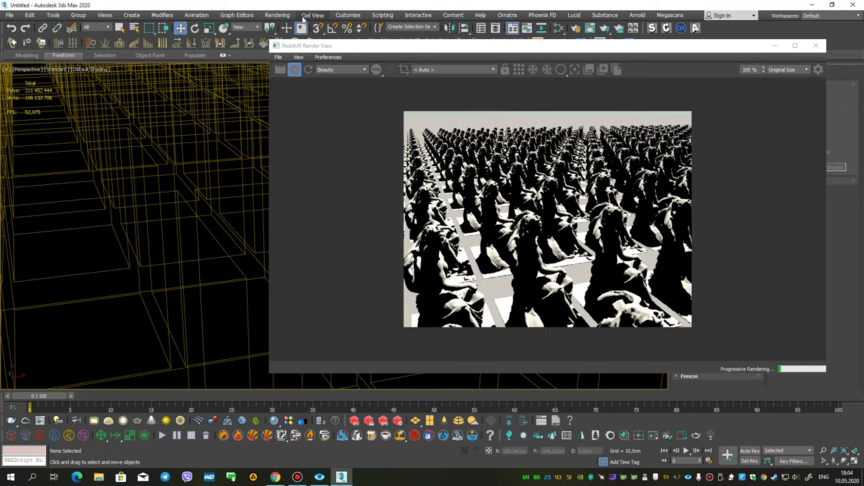
{"action": "left_click", "coordinate": [277, 14]}
{"action": "left_click", "coordinate": [301, 61]}
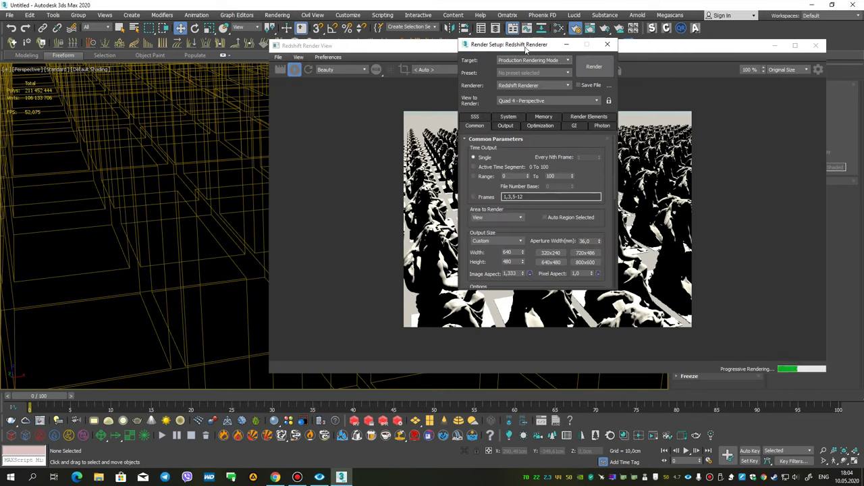
Set GI to Brute Force primary and Irradiance Point Cloud secondary, then close Render Setup.
{"action": "left_click_drag", "start_coordinate": [525, 51], "coordinate": [280, 88]}
{"action": "left_click", "coordinate": [329, 163]}
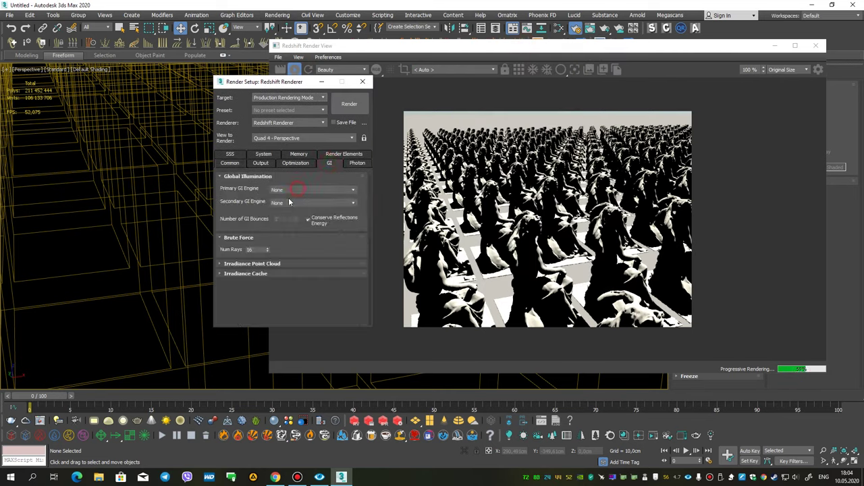
{"action": "left_click", "coordinate": [333, 189]}
{"action": "left_click", "coordinate": [291, 210]}
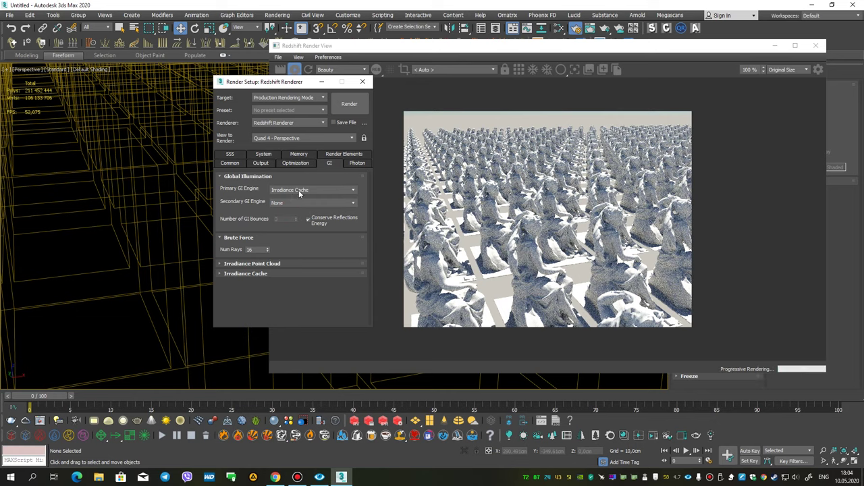
{"action": "left_click", "coordinate": [299, 189]}
{"action": "left_click", "coordinate": [281, 215]}
{"action": "left_click", "coordinate": [299, 203]}
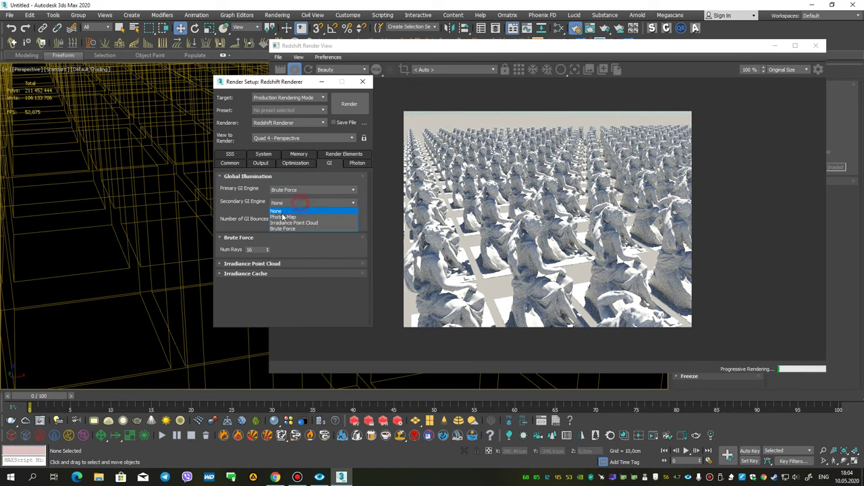
{"action": "left_click", "coordinate": [290, 223]}
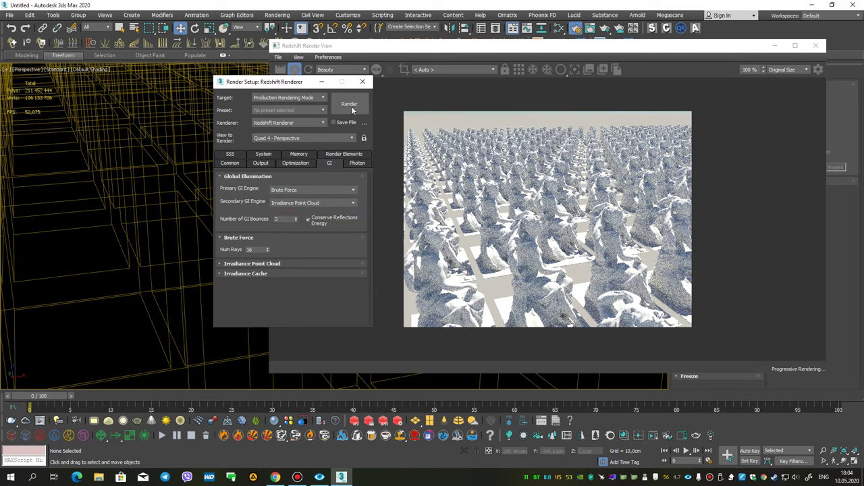
{"action": "left_click", "coordinate": [361, 83]}
{"action": "mouse_move", "coordinate": [179, 222]}
{"action": "middle_mouse_down"}
{"action": "mouse_move", "coordinate": [162, 191]}
{"action": "mouse_move", "coordinate": [170, 202]}
{"action": "mouse_move", "coordinate": [173, 196]}
{"action": "middle_mouse_up"}
Zoom out and orbit up to a high aerial view of the whole statue grid.
{"action": "scroll", "coordinate": [173, 196], "scroll_direction": "up", "scroll_amount": 2}
{"action": "scroll", "coordinate": [172, 196], "scroll_direction": "up", "scroll_amount": 2}
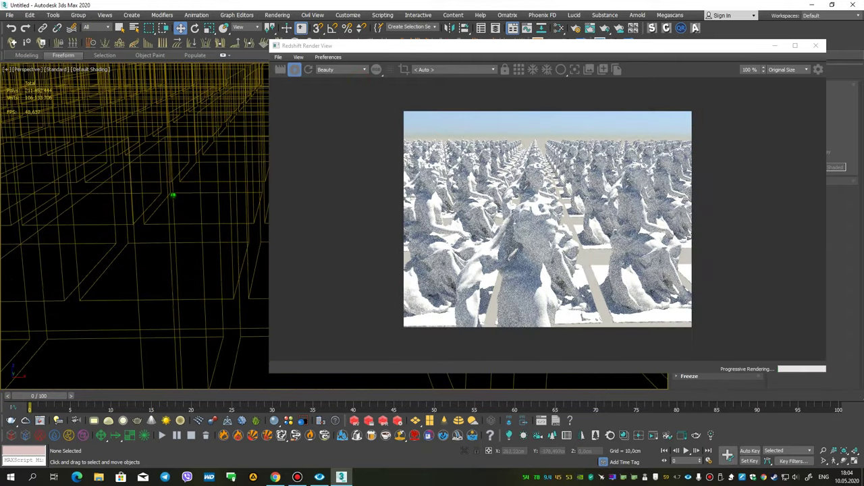
{"action": "scroll", "coordinate": [173, 196], "scroll_direction": "up", "scroll_amount": 2}
{"action": "scroll", "coordinate": [173, 196], "scroll_direction": "down", "scroll_amount": 3}
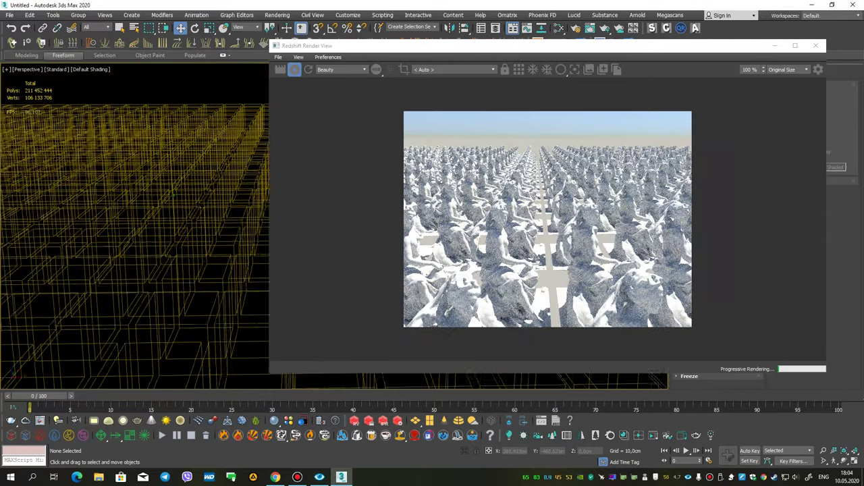
{"action": "scroll", "coordinate": [173, 196], "scroll_direction": "down", "scroll_amount": 2}
{"action": "mouse_move", "coordinate": [173, 196]}
{"action": "middle_mouse_down", "text": "alt"}
{"action": "mouse_move", "coordinate": [153, 237]}
{"action": "mouse_move", "coordinate": [67, 126]}
{"action": "middle_mouse_up", "text": "alt"}
{"action": "type", "text": "200 million polys"}
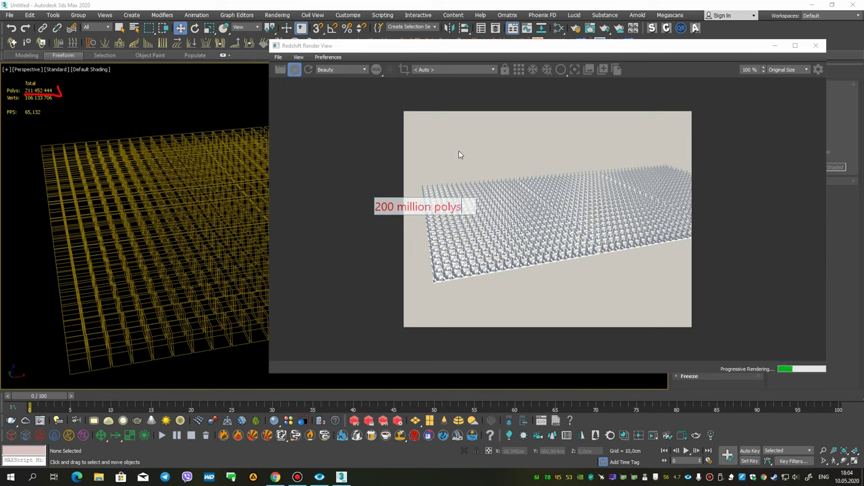
{"action": "key", "text": "Return"}
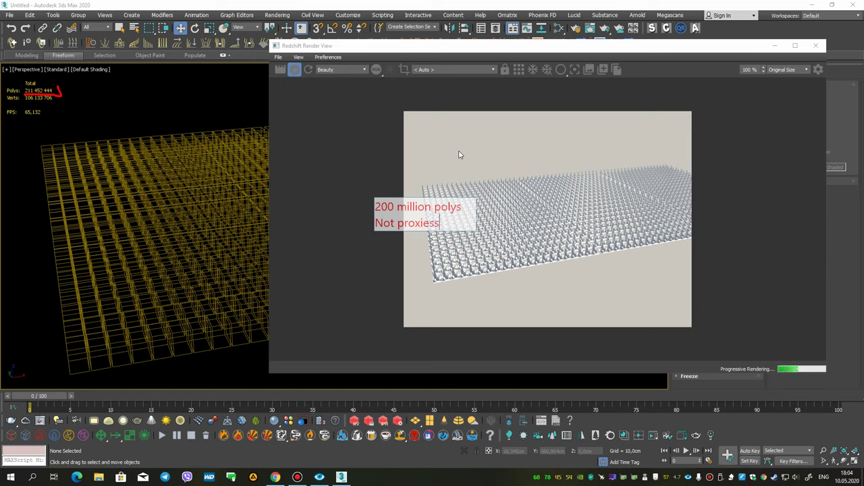
{"action": "key", "text": "Return"}
{"action": "type", "text": "Not instances!!!"}
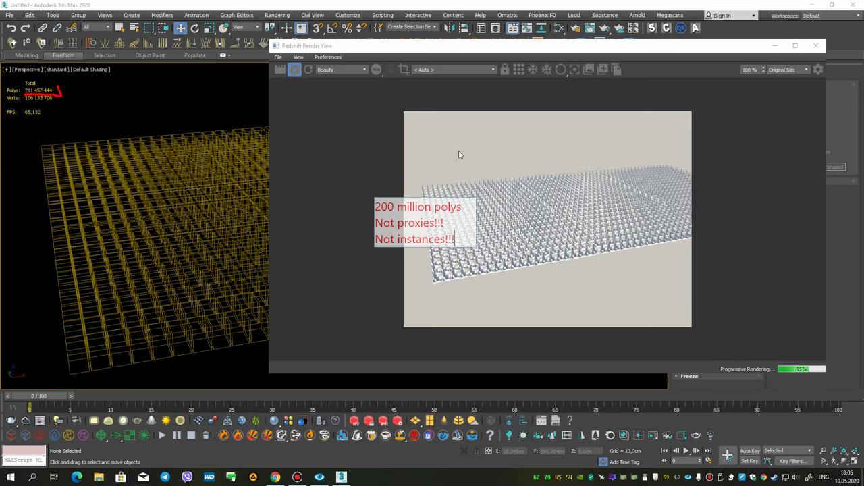
{"action": "key", "text": "Return"}
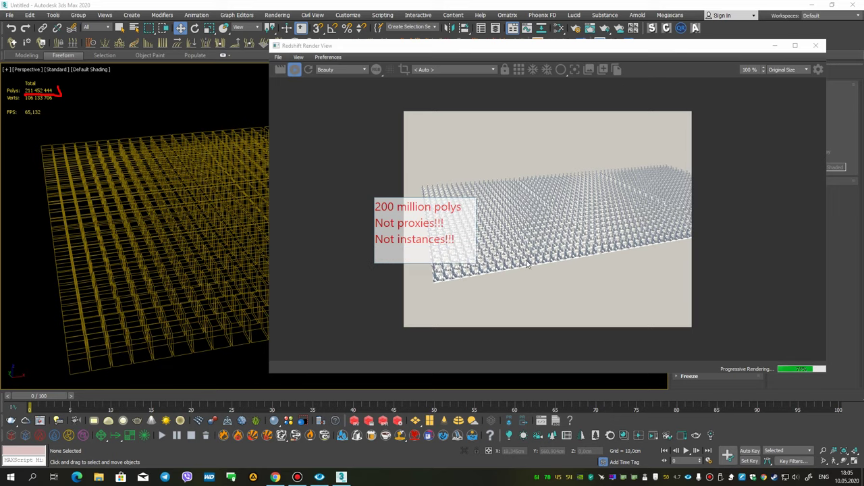
{"action": "middle_click_drag", "start_coordinate": [195, 181], "coordinate": [180, 194], "text": "alt"}
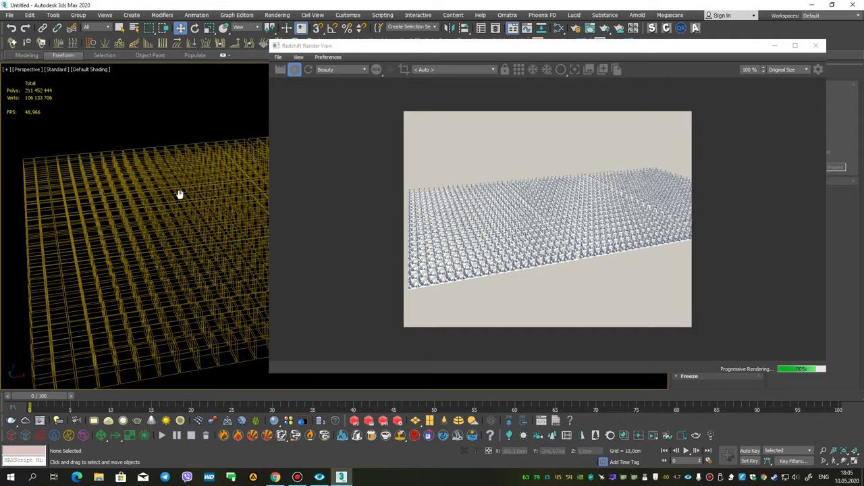
Zoom the Perspective view to a lower angle on the statue grid.
{"action": "scroll", "coordinate": [177, 193], "scroll_direction": "up", "scroll_amount": 3}
{"action": "scroll", "coordinate": [175, 194], "scroll_direction": "up", "scroll_amount": 3}
{"action": "scroll", "coordinate": [174, 194], "scroll_direction": "down", "scroll_amount": 5}
{"action": "scroll", "coordinate": [174, 194], "scroll_direction": "up", "scroll_amount": 5}
{"action": "scroll", "coordinate": [175, 195], "scroll_direction": "down", "scroll_amount": 2}
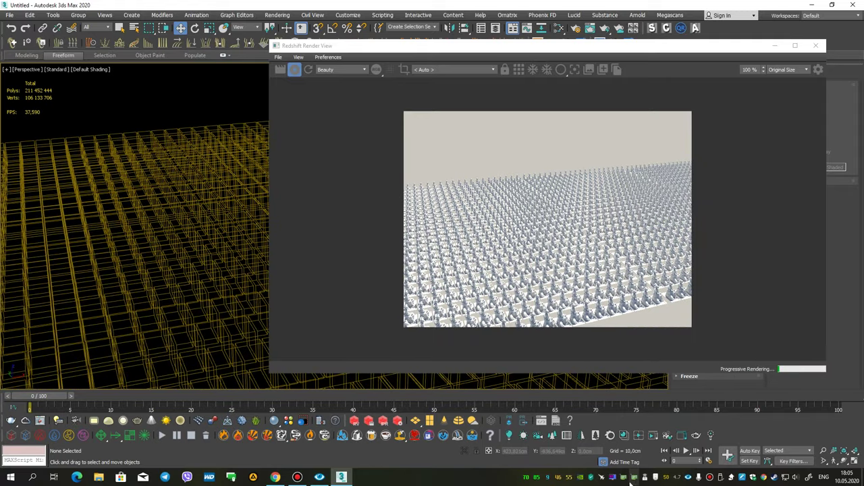
Circle GPU-Z's 10383 MB Memory Used reading, close GPU-Z, and swing in among the statues.
{"action": "left_click", "coordinate": [629, 482]}
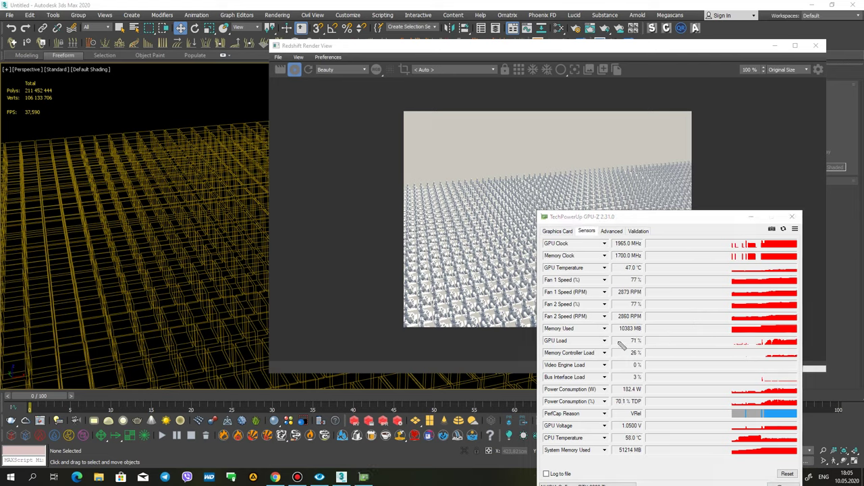
{"action": "left_click_drag", "start_coordinate": [636, 336], "coordinate": [637, 324]}
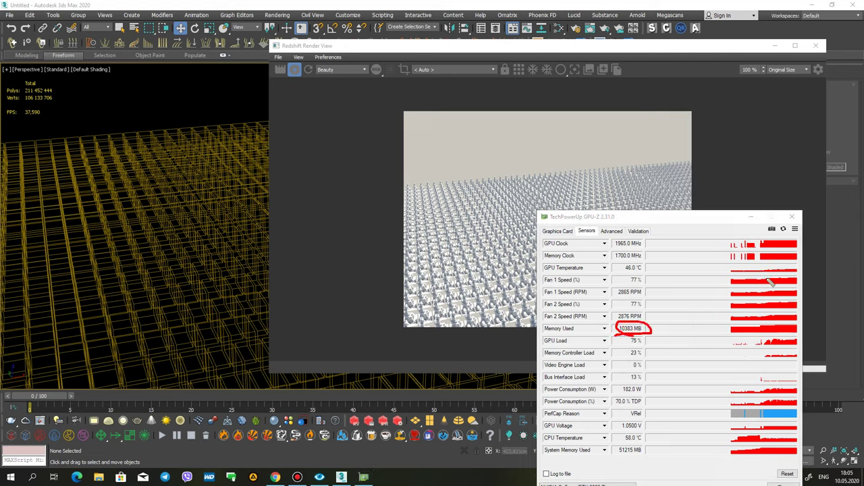
{"action": "left_click", "coordinate": [794, 217]}
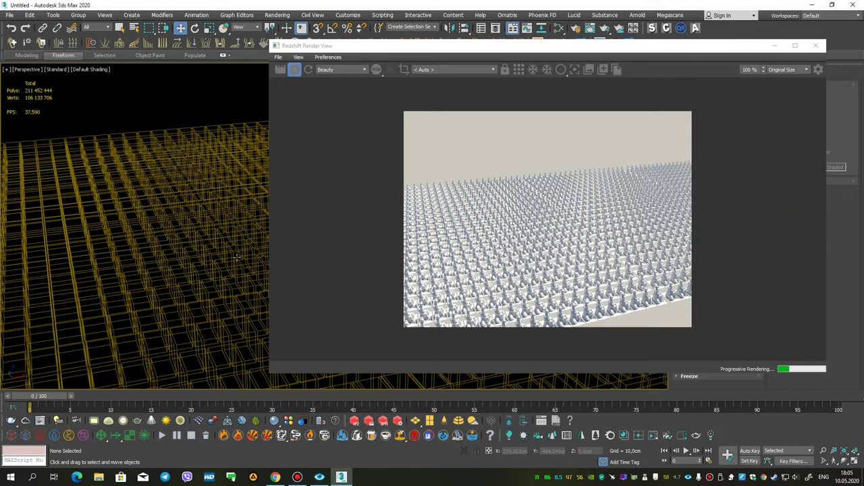
{"action": "mouse_move", "coordinate": [175, 270]}
{"action": "middle_mouse_down", "text": "alt"}
{"action": "mouse_move", "coordinate": [164, 243]}
{"action": "mouse_move", "coordinate": [144, 239]}
{"action": "mouse_move", "coordinate": [160, 207]}
{"action": "mouse_move", "coordinate": [180, 263]}
{"action": "mouse_move", "coordinate": [207, 249]}
{"action": "mouse_move", "coordinate": [189, 223]}
{"action": "middle_mouse_up", "text": "alt"}
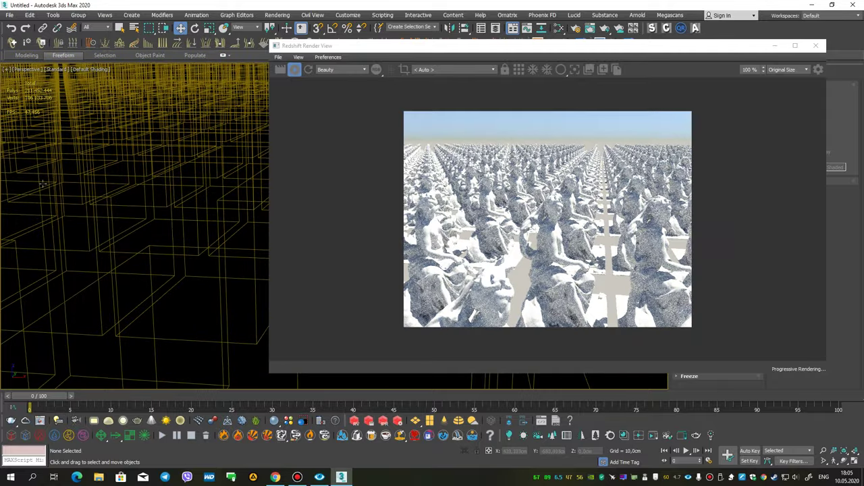
Pull back to a wider eye-level view of the statue grid, then stop the Redshift interactive render.
{"action": "mouse_move", "coordinate": [130, 181]}
{"action": "middle_mouse_down", "text": "alt"}
{"action": "mouse_move", "coordinate": [150, 235]}
{"action": "mouse_move", "coordinate": [112, 302]}
{"action": "mouse_move", "coordinate": [141, 177]}
{"action": "mouse_move", "coordinate": [175, 296]}
{"action": "mouse_move", "coordinate": [142, 243]}
{"action": "mouse_move", "coordinate": [144, 228]}
{"action": "mouse_move", "coordinate": [143, 236]}
{"action": "middle_mouse_up", "text": "alt"}
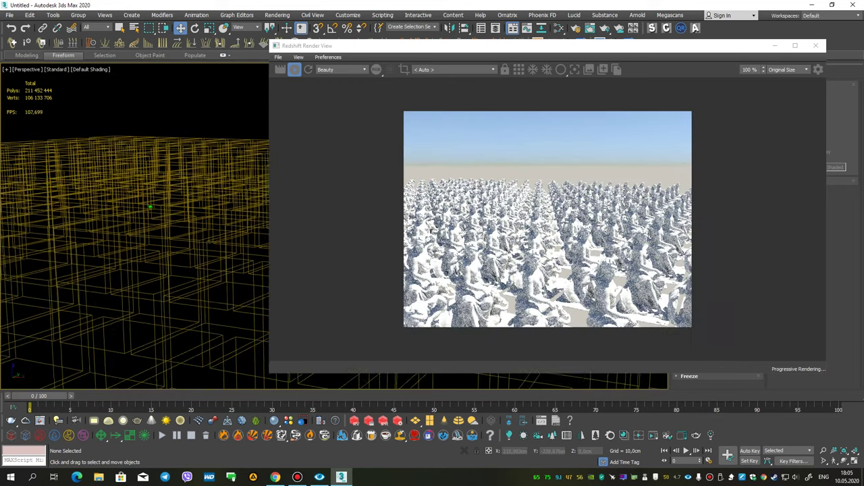
{"action": "left_click", "coordinate": [294, 71]}
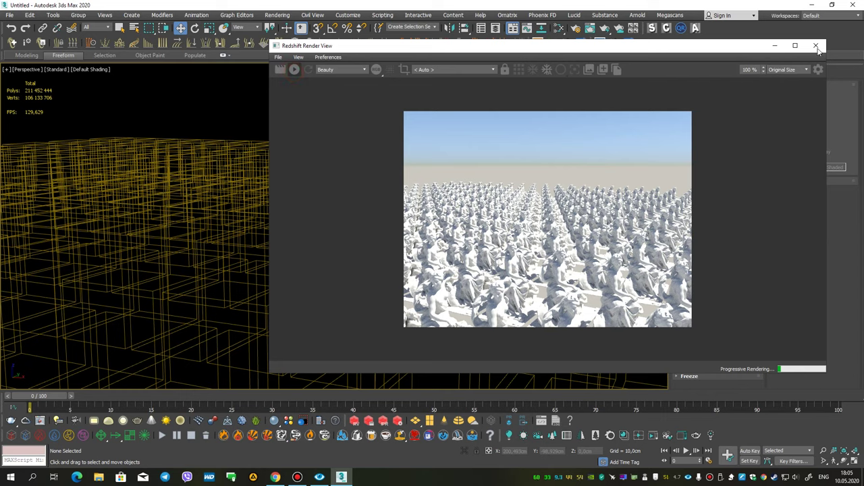